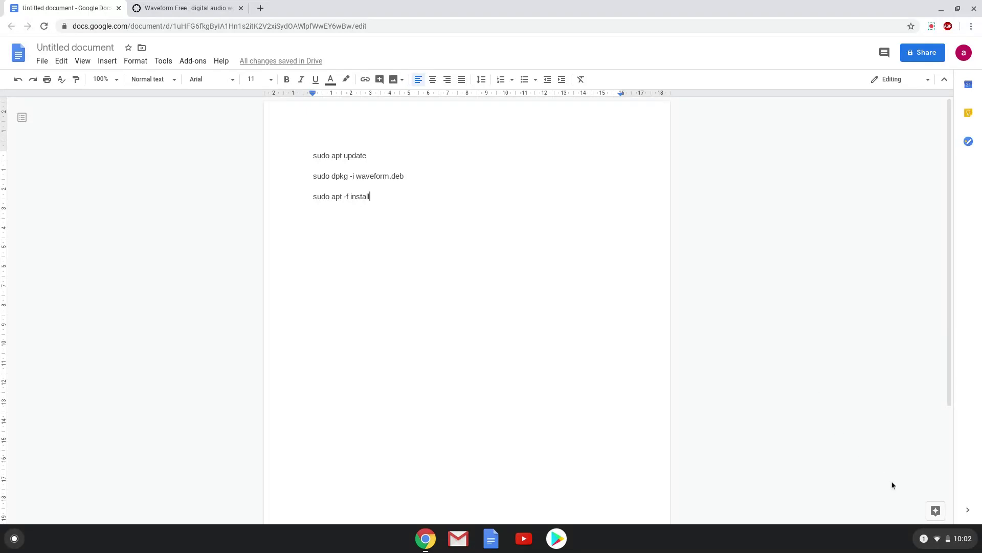
Open the quick settings panel from the bottom-right status tray
left_click(940, 541)
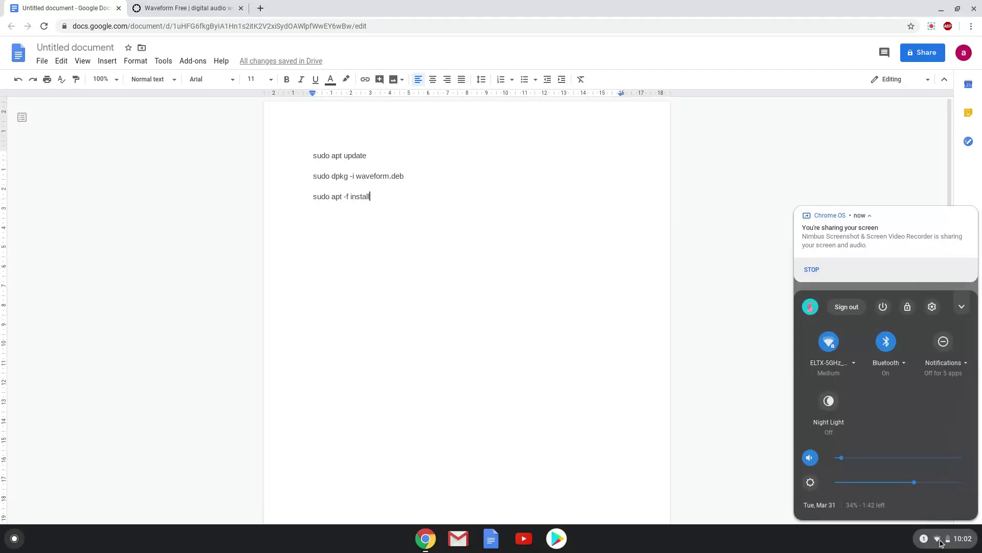
Open Settings and turn on and install Linux (Beta) from its sidebar page
left_click(931, 307)
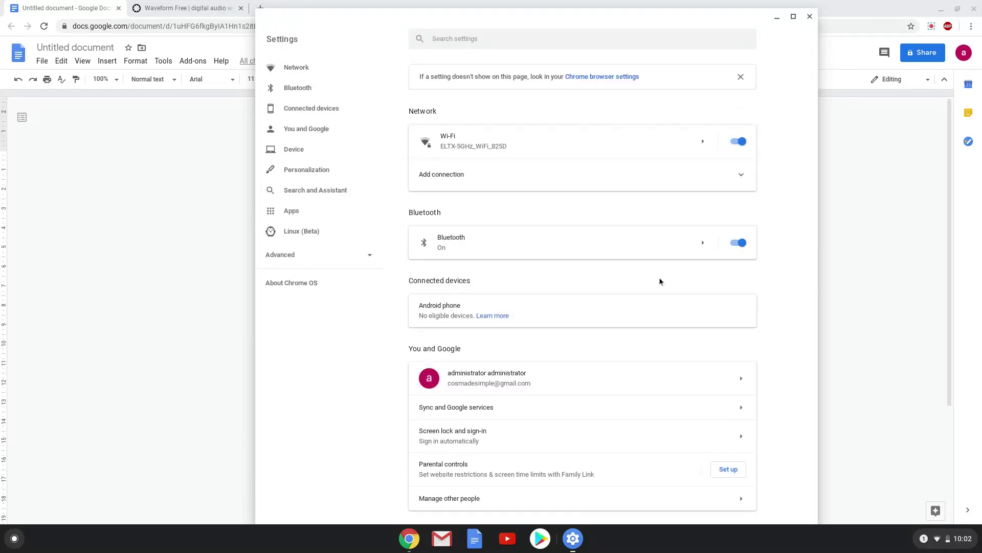
left_click(334, 236)
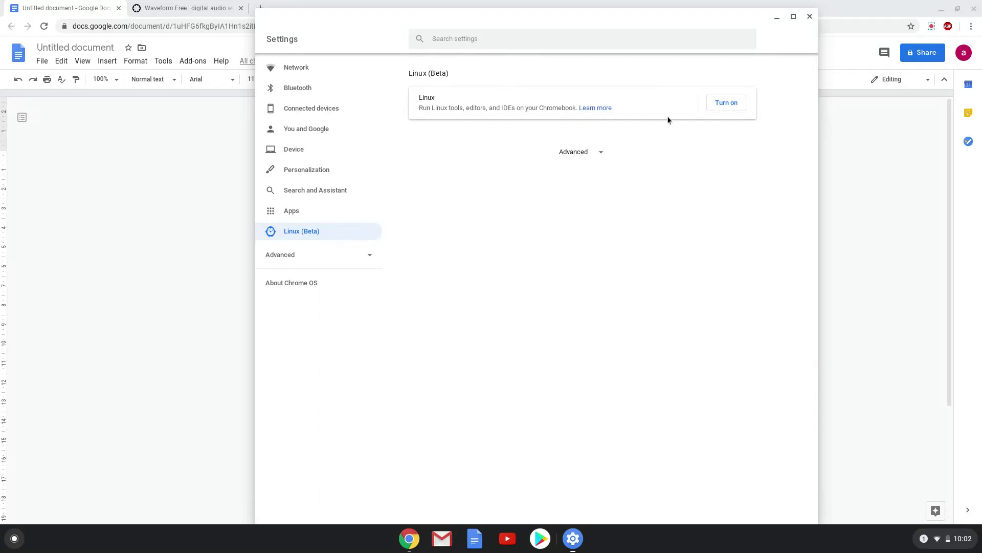
left_click(714, 104)
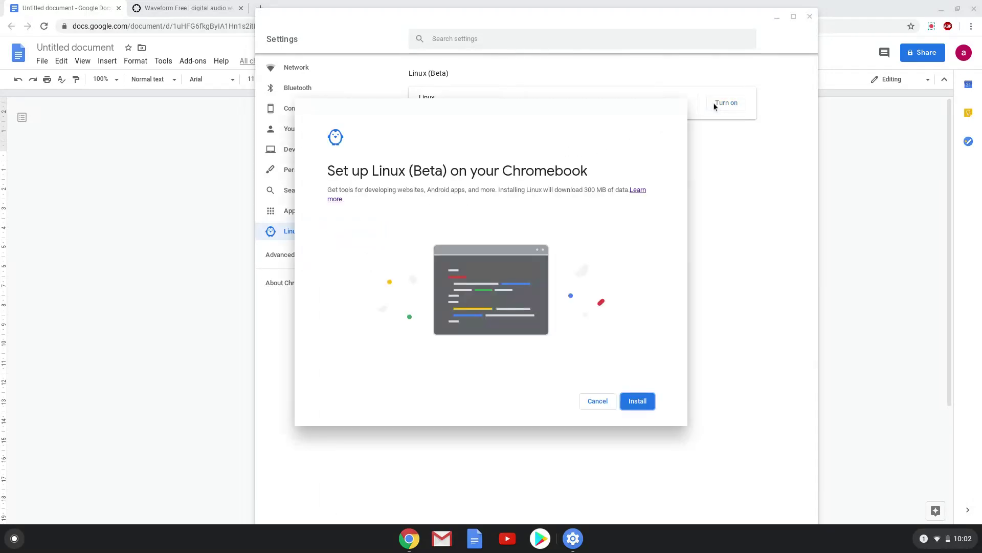
left_click(640, 401)
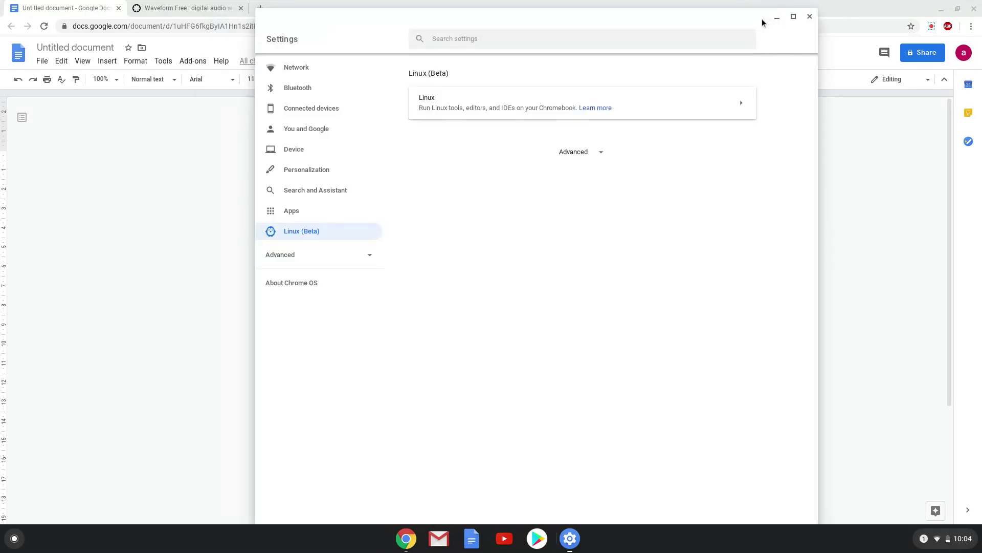
Download the Waveform Free Linux installer waveform_64bit_v11.0.24.deb and show it in its folder
left_click(809, 18)
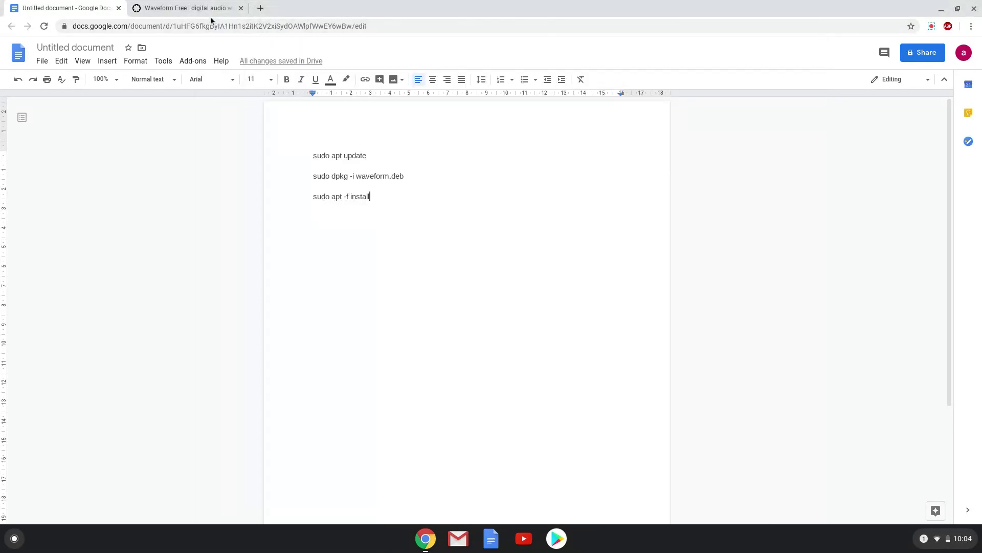
left_click(191, 8)
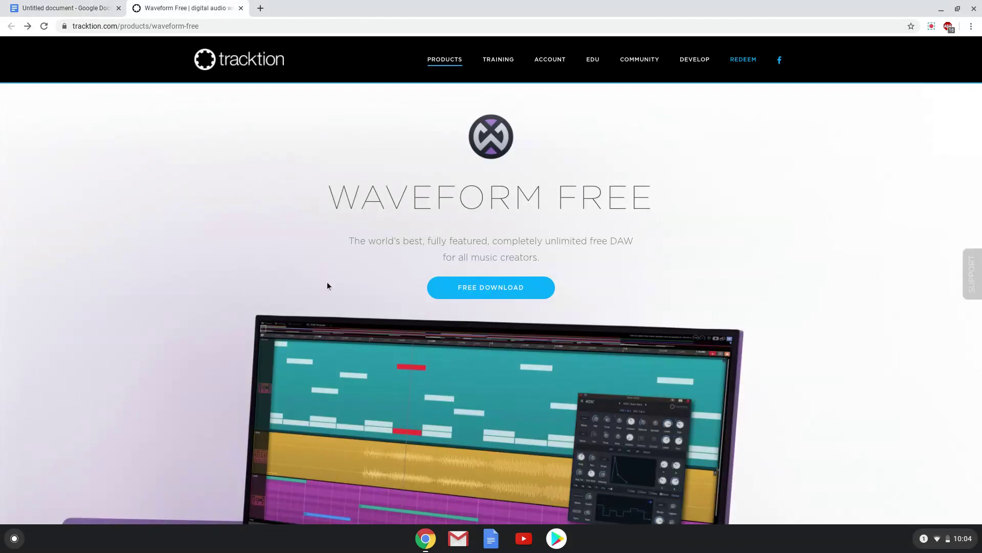
left_click(465, 294)
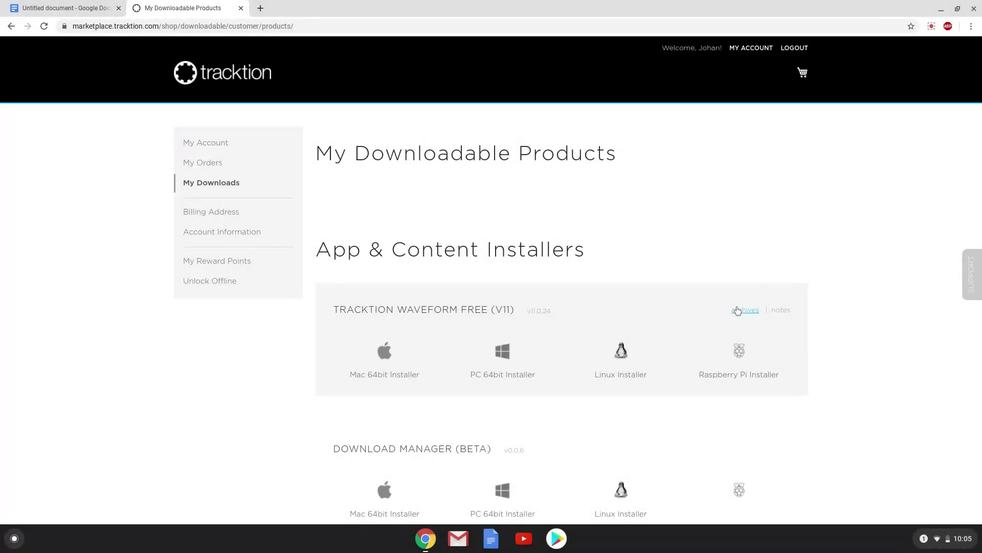
left_click(634, 378)
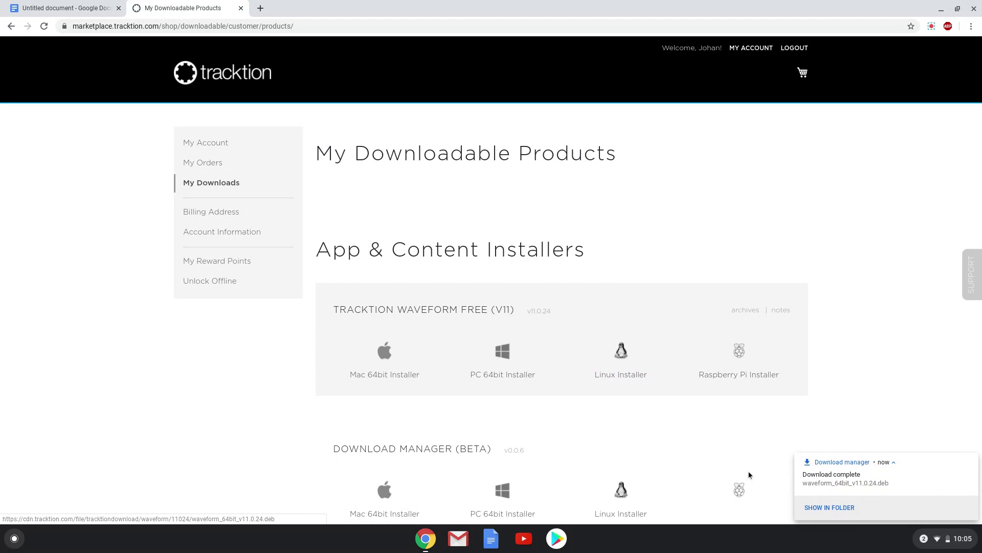
left_click(804, 506)
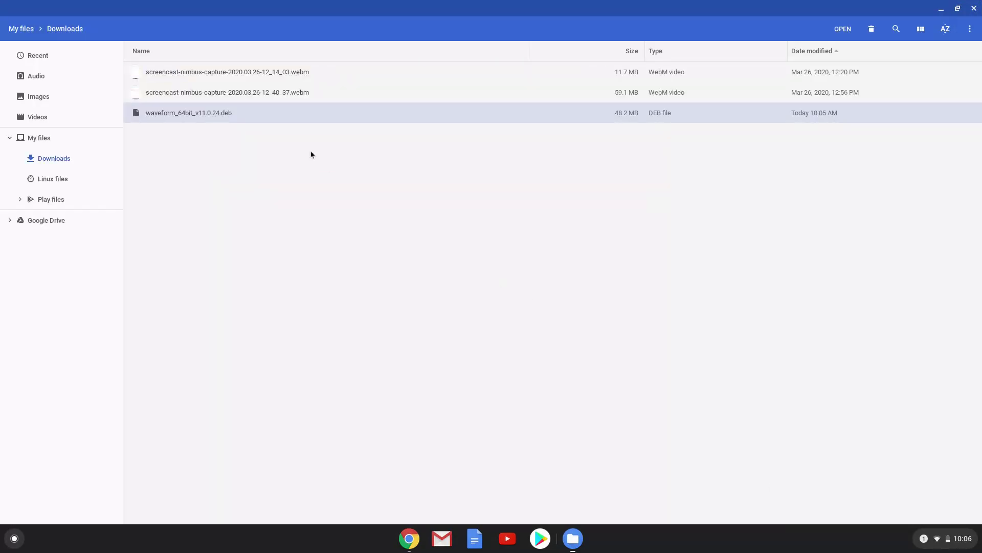
Cut waveform_64bit_v11.0.24.deb from Downloads and paste it into Linux files
right_click(242, 112)
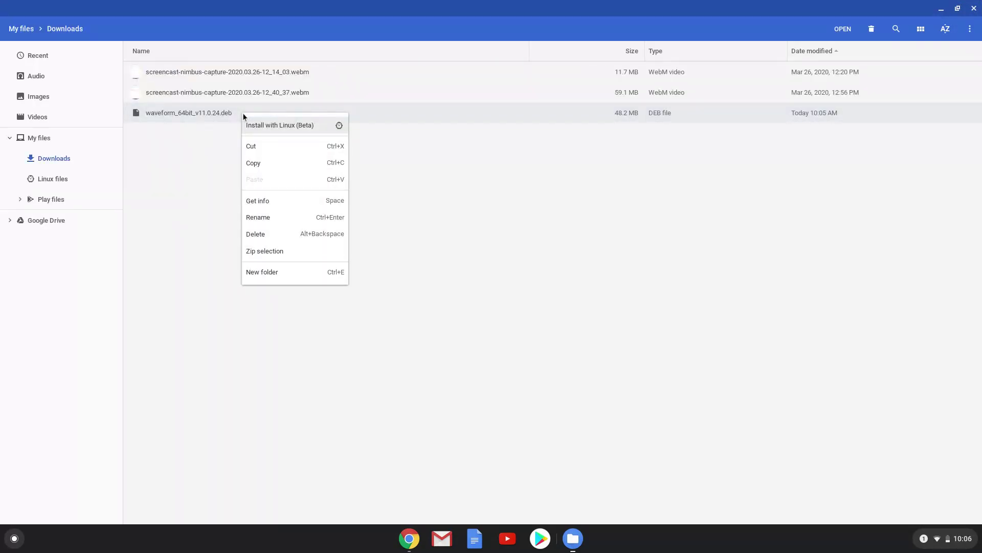
left_click(247, 144)
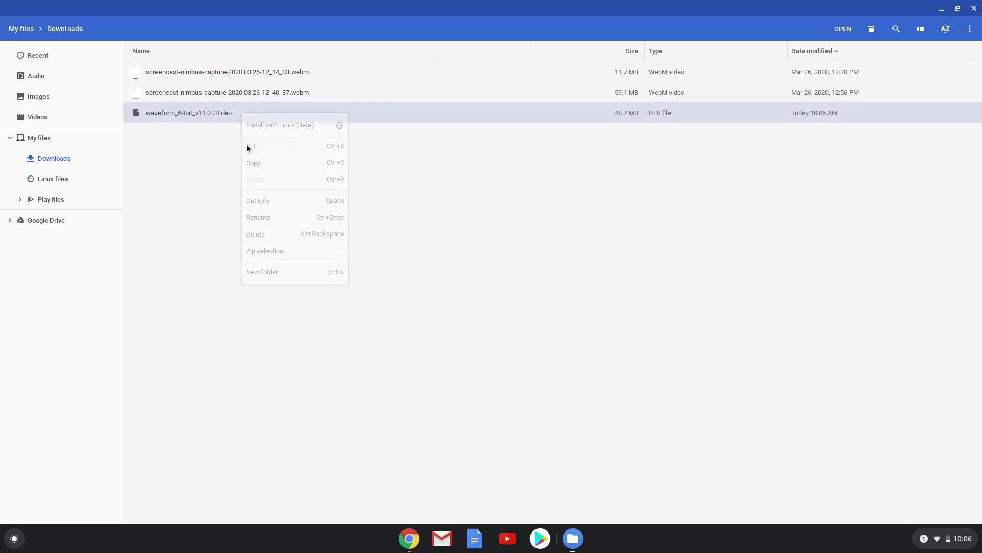
left_click(70, 179)
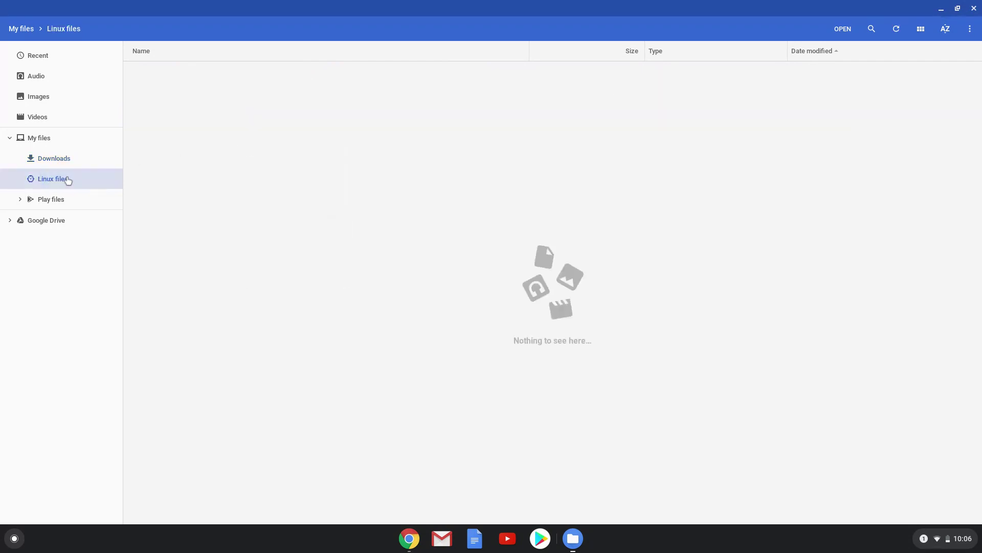
right_click(232, 193)
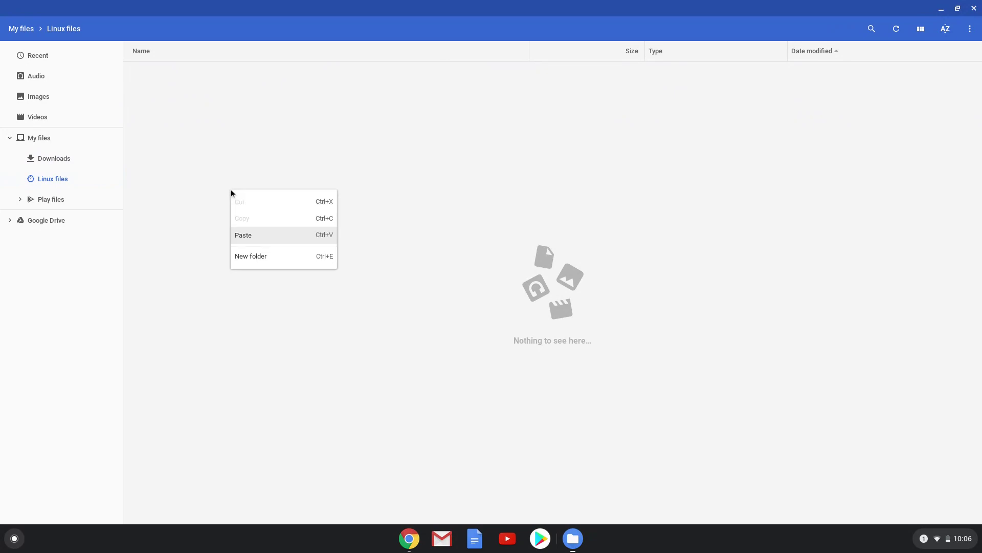
left_click(245, 235)
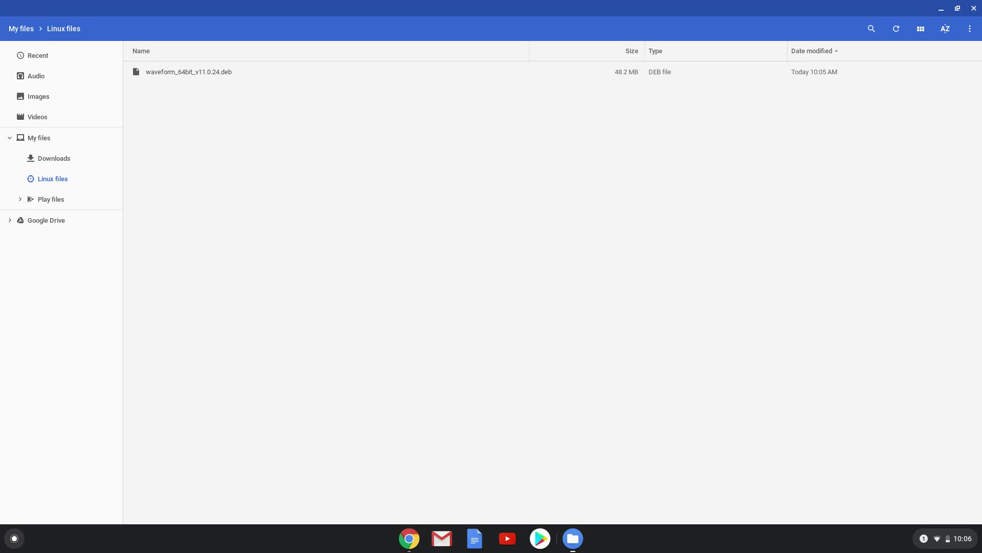
Rename waveform_64bit_v11.0.24.deb to waveform.deb via its context menu
right_click(169, 74)
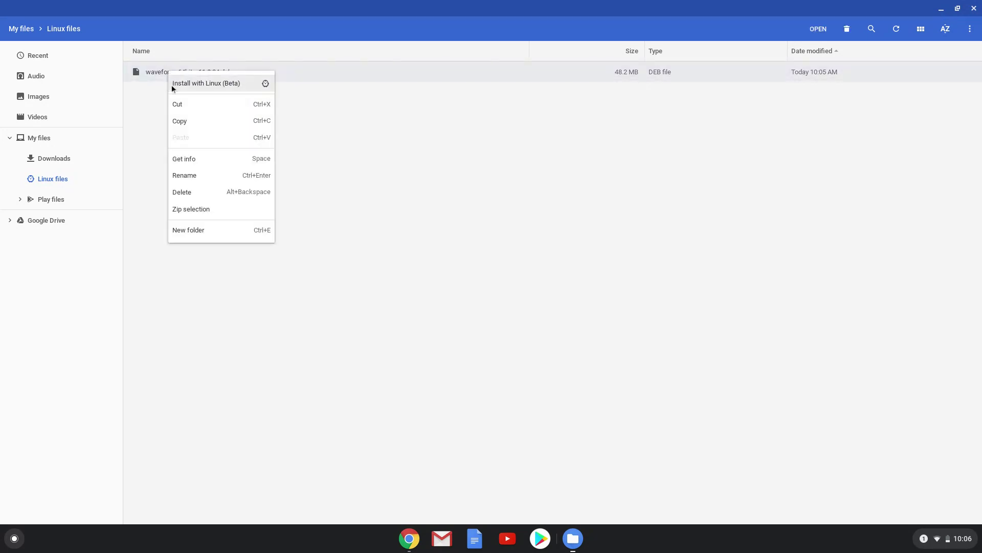
left_click(188, 175)
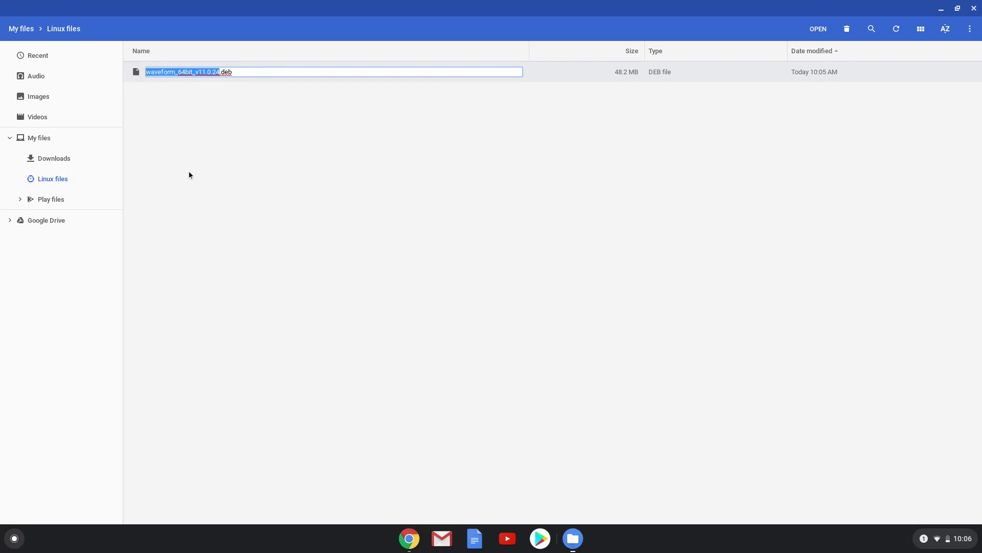
type("wa")
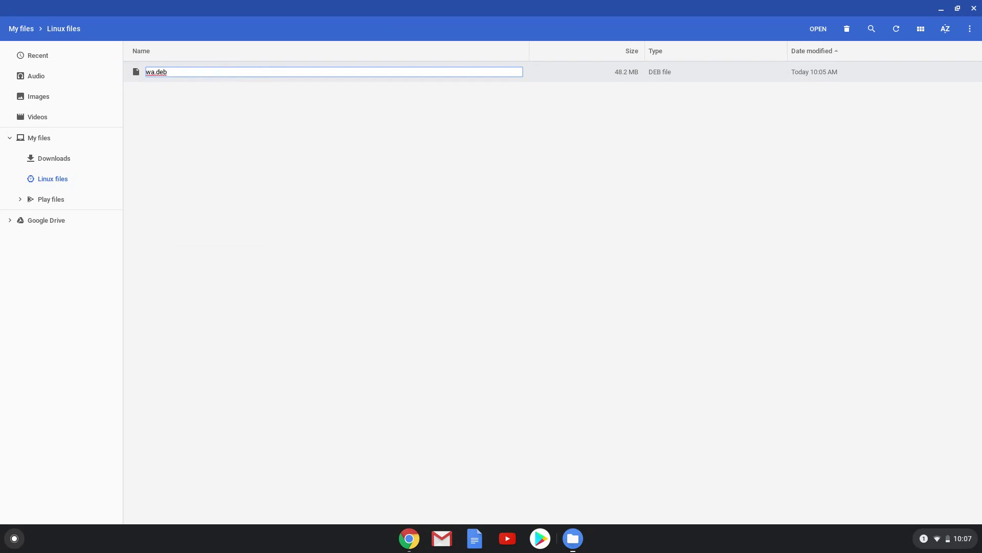
type("veform")
key("Return")
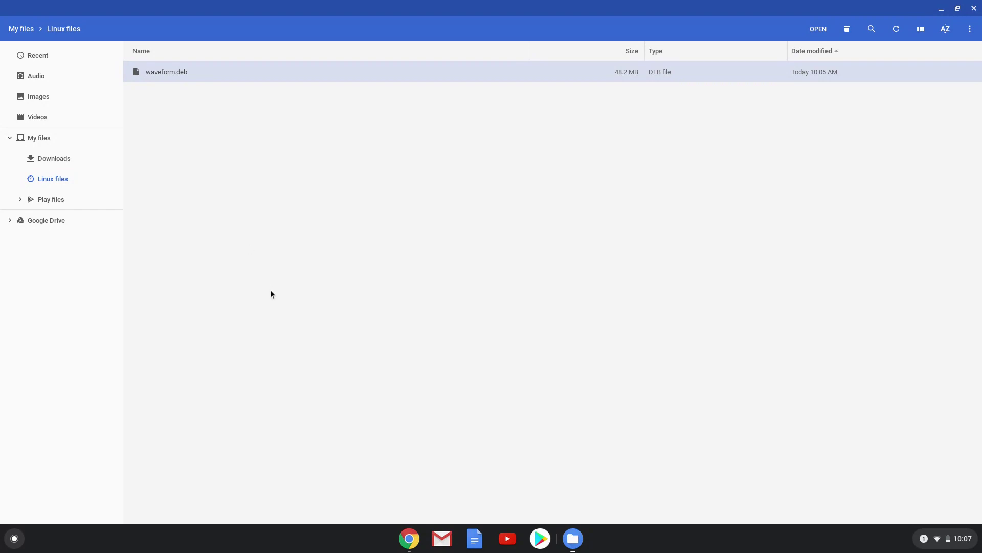
Copy 'sudo apt update' from the Docs notes and search the launcher for 'ter'
left_click(409, 539)
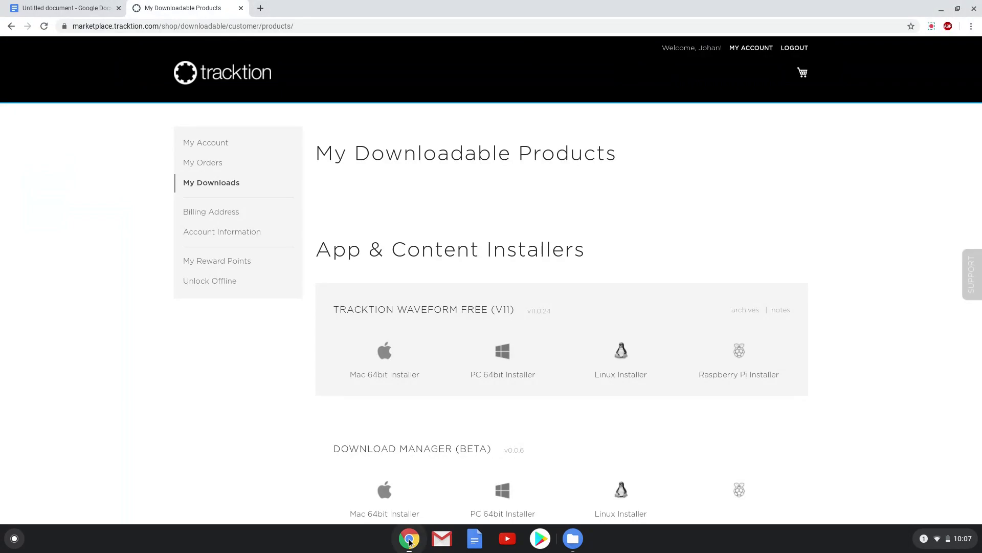
left_click(99, 9)
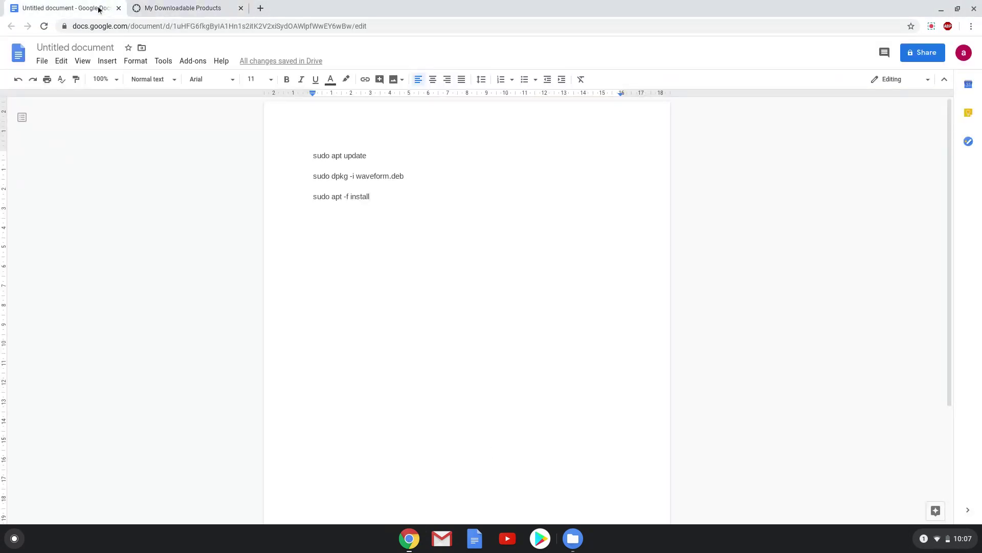
triple_click(327, 156)
right_click(327, 156)
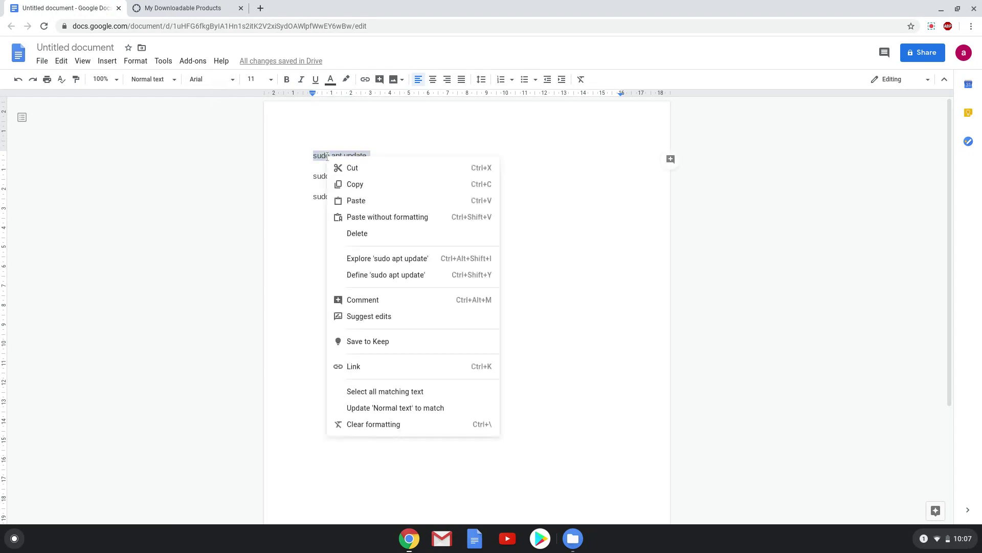
left_click(353, 185)
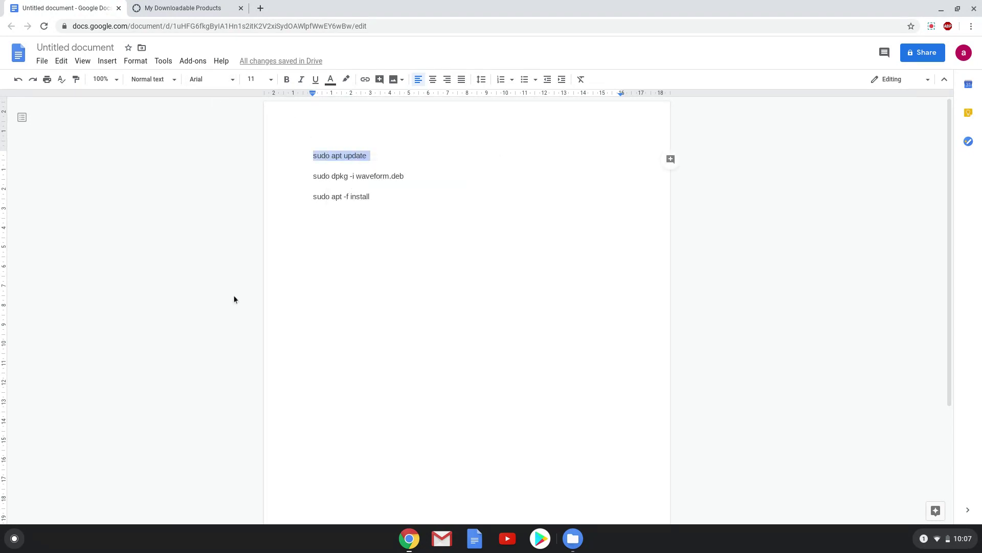
left_click(15, 539)
type("terminal")
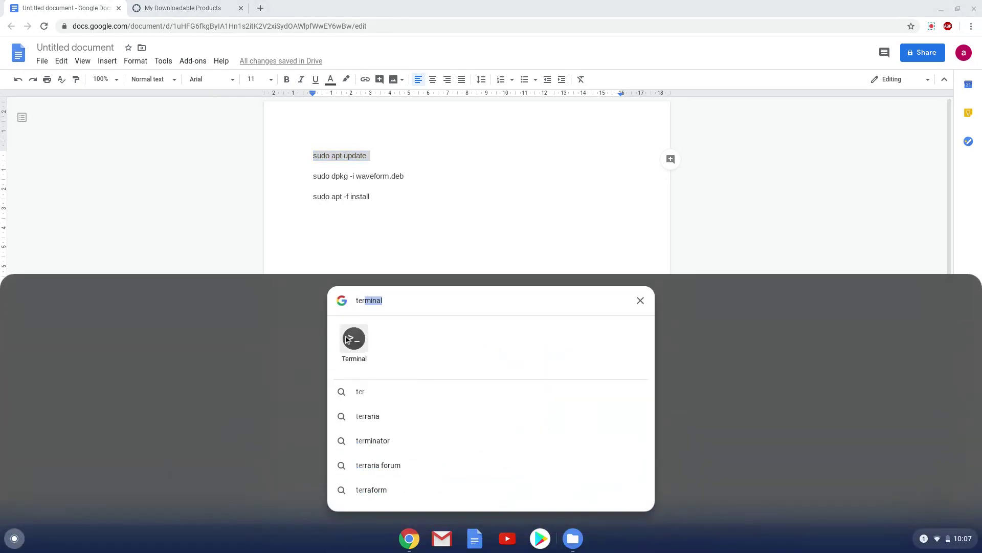
Launch Terminal and run sudo apt update to refresh the package lists
left_click(353, 338)
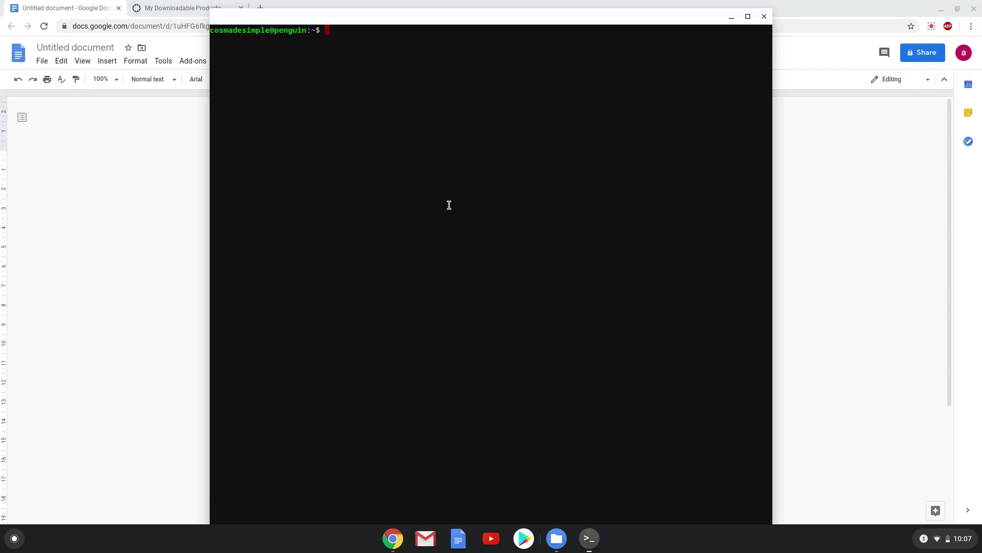
type("sudo apt update")
key("Return")
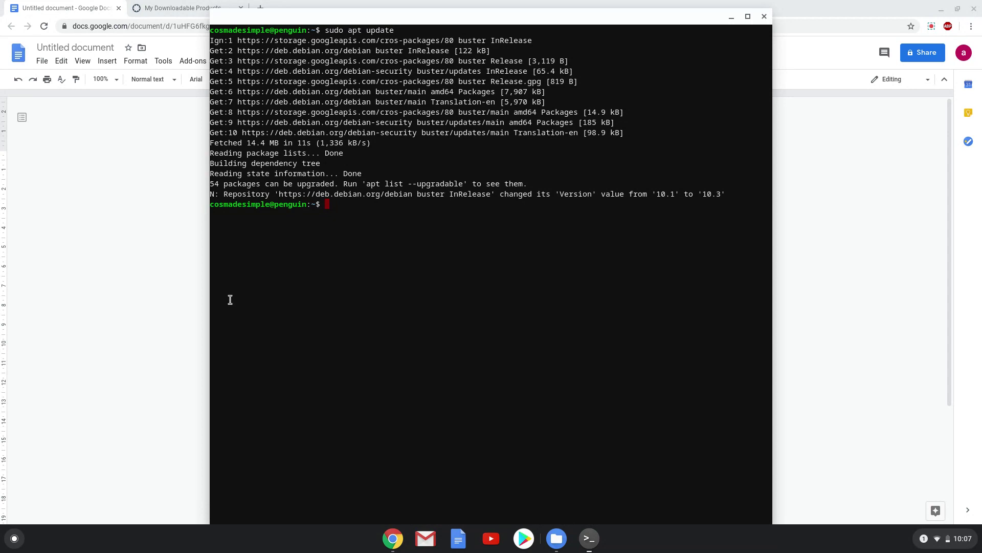
Copy 'sudo dpkg -i waveform.deb' from the Doc and run it in the terminal
left_click(141, 351)
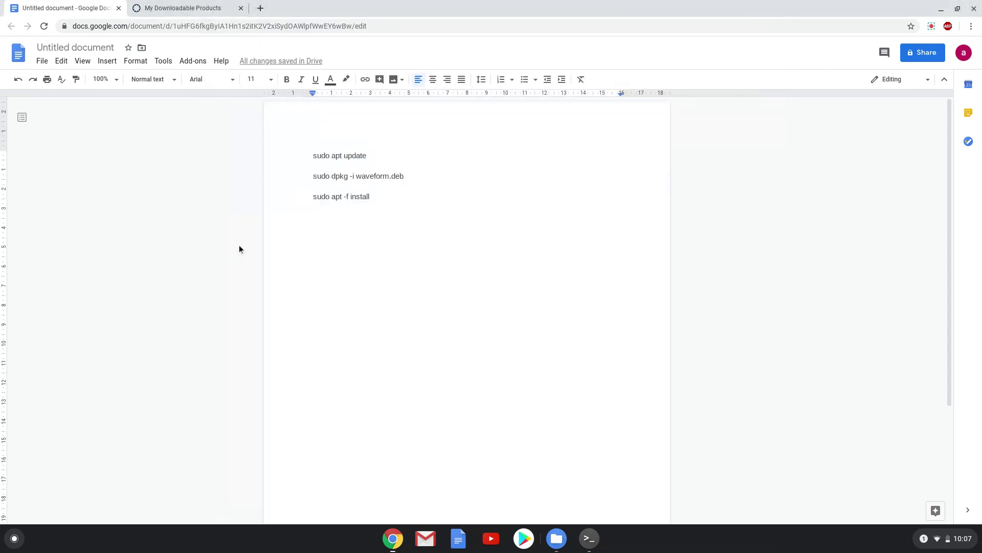
triple_click(340, 177)
right_click(348, 187)
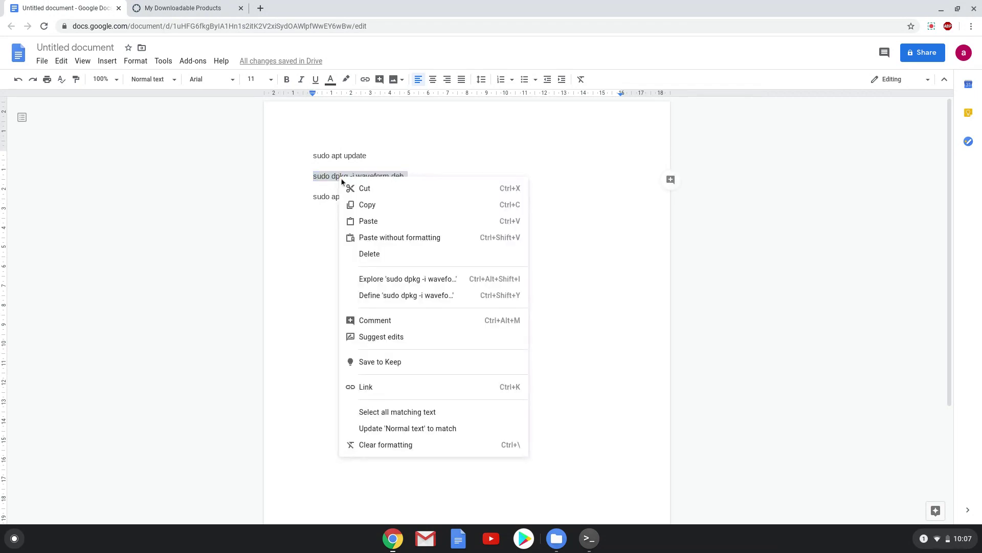
left_click(360, 204)
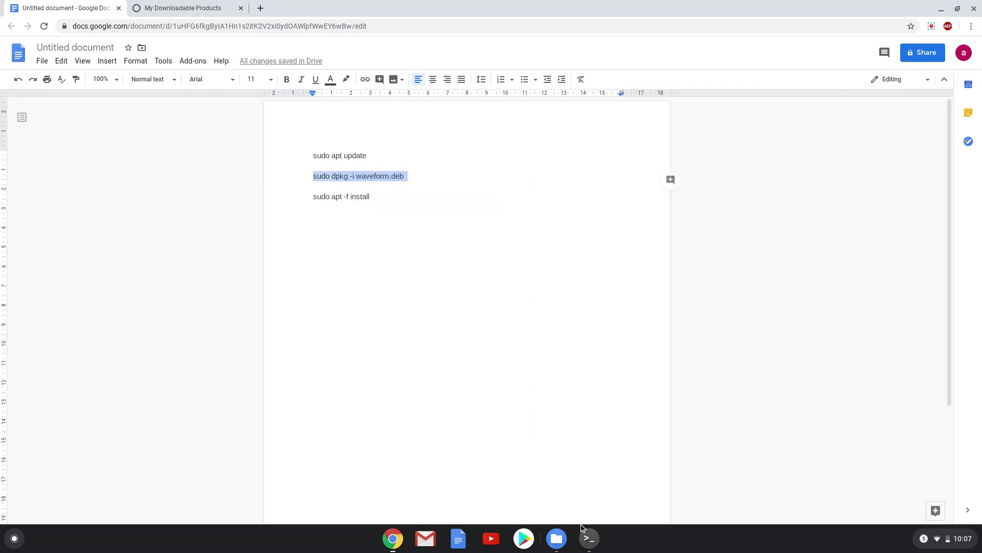
left_click(590, 538)
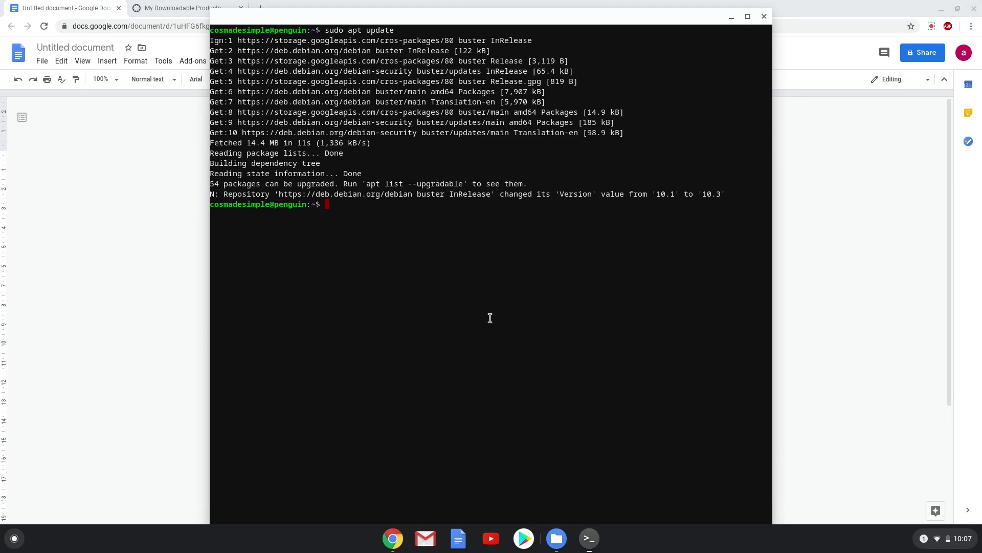
key("ctrl+shift+v")
key("Return")
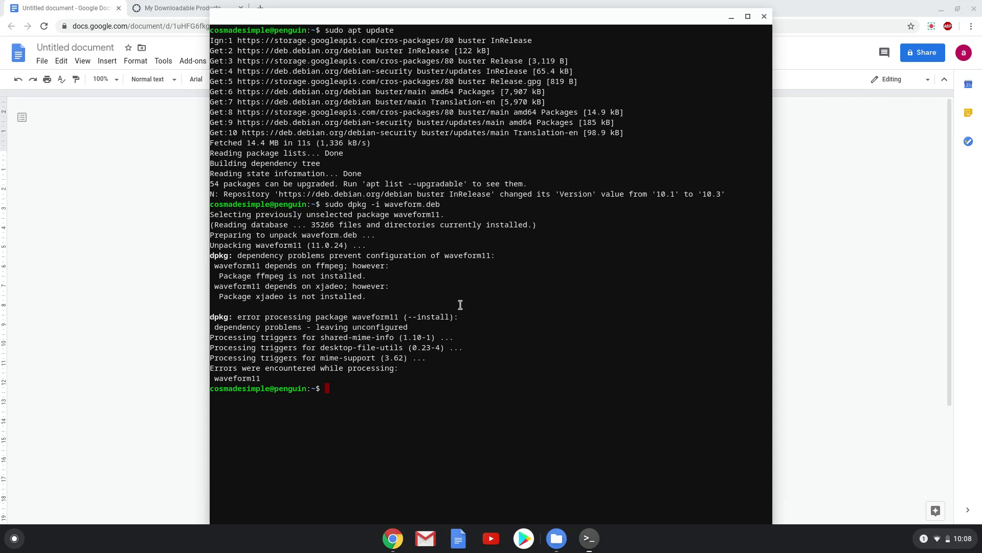
Copy and run 'sudo apt -f install', answering y to install ffmpeg, xjadeo and other dependencies
left_click(169, 211)
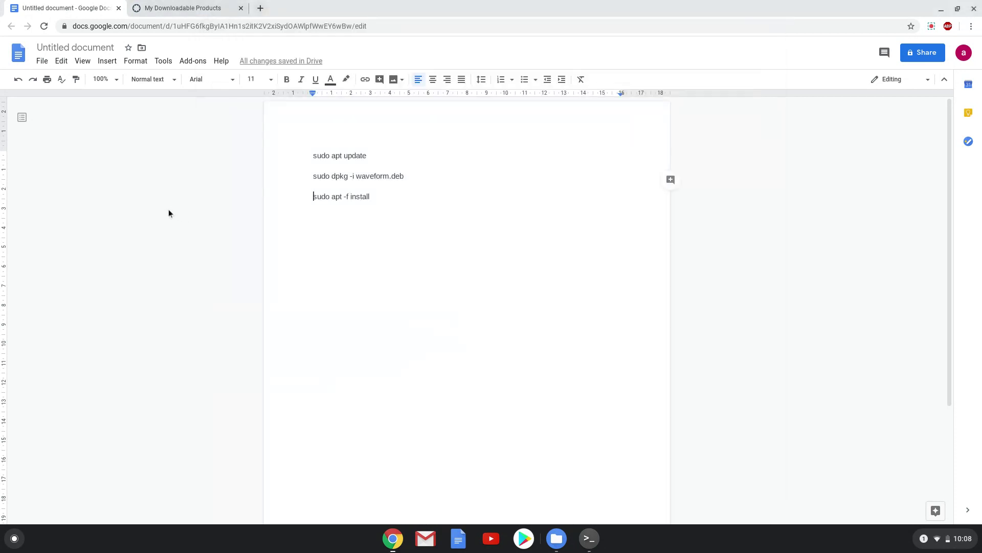
triple_click(340, 198)
right_click(341, 199)
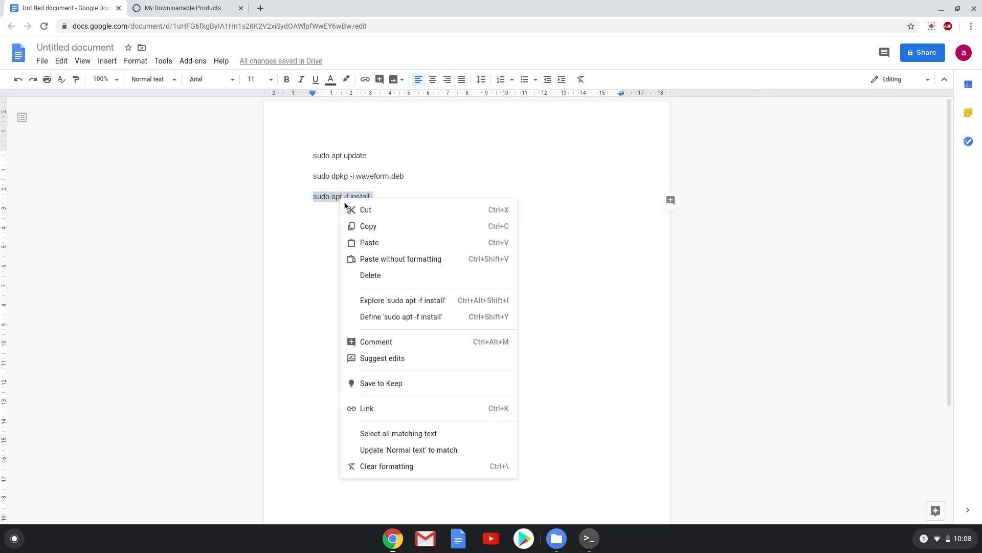
left_click(377, 235)
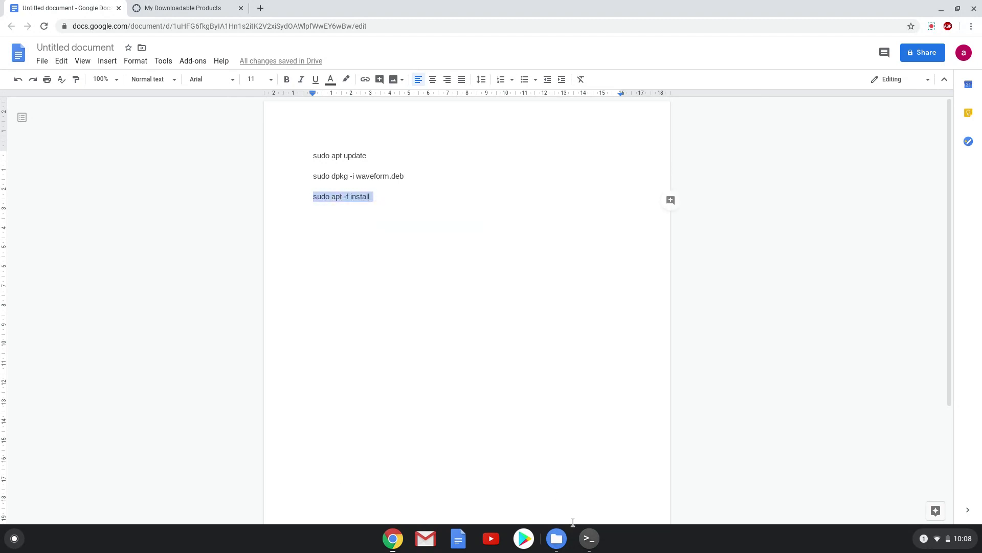
left_click(589, 538)
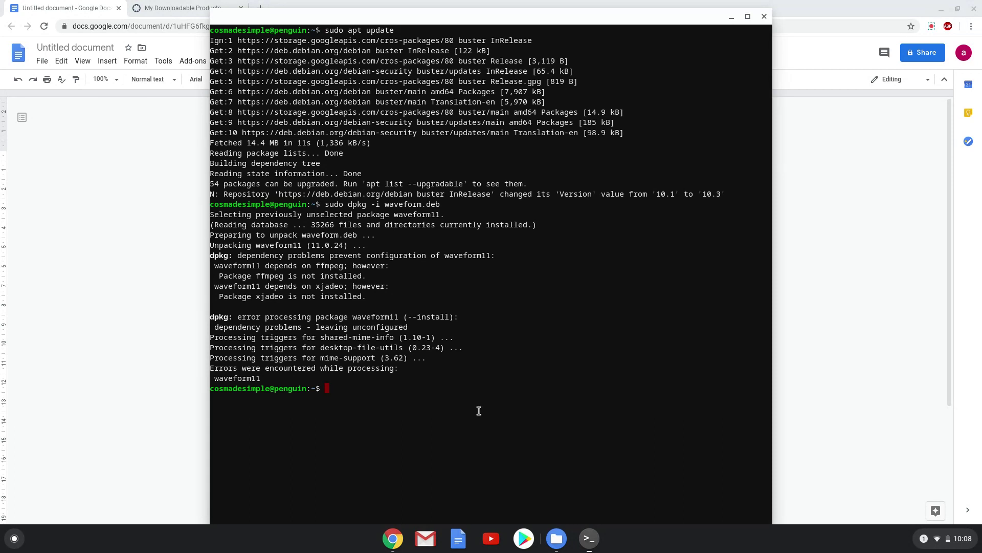
key("ctrl+shift+v")
key("Return")
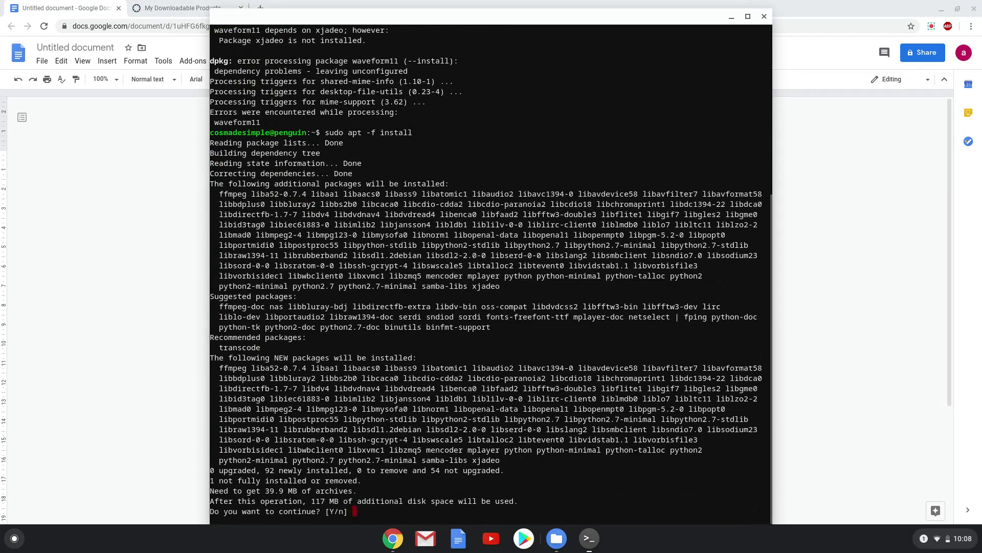
type("y")
key("Return")
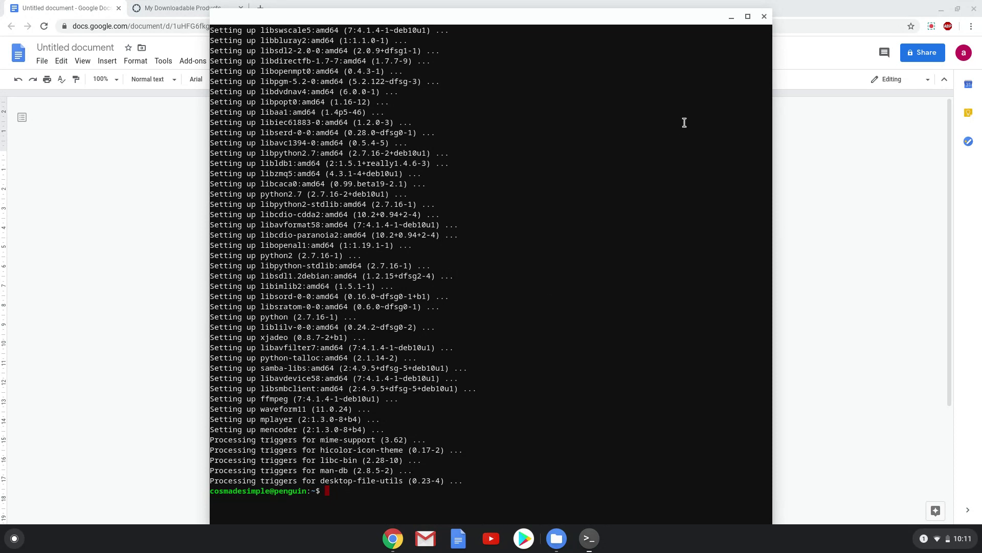
Close and leave the terminal, then minimize the Google Docs window
left_click(764, 17)
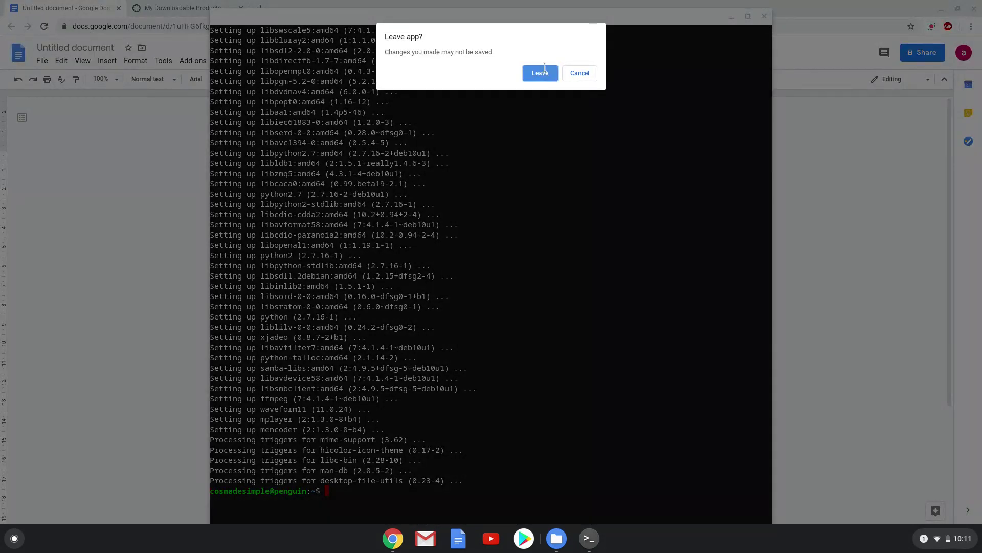
left_click(544, 72)
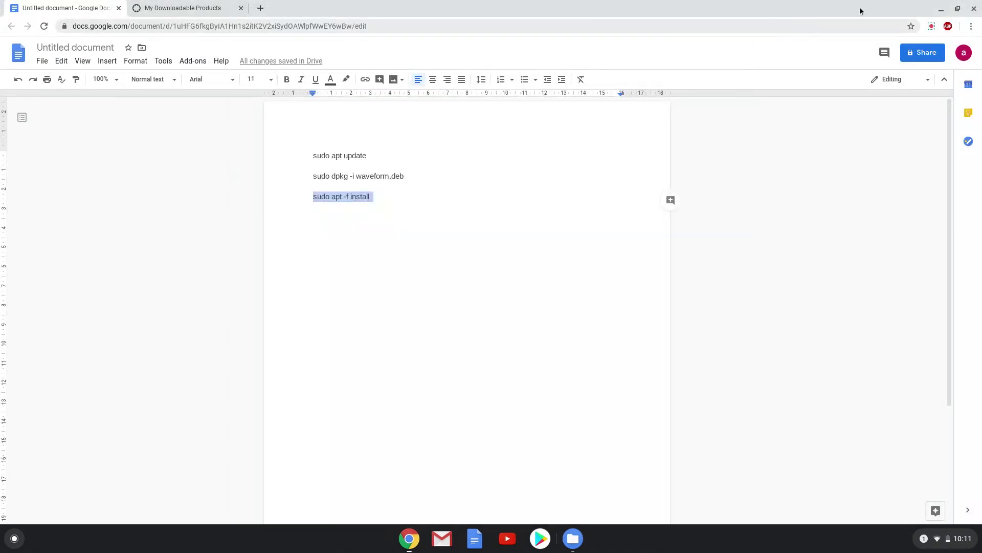
left_click(941, 10)
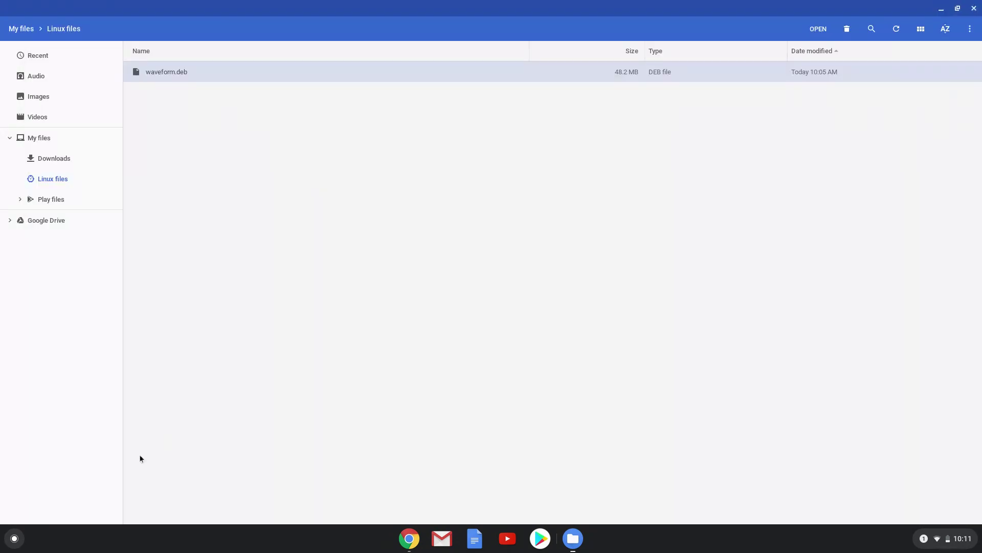
Launch Waveform11 from the Linux apps folder on the launcher's second page
left_click(21, 535)
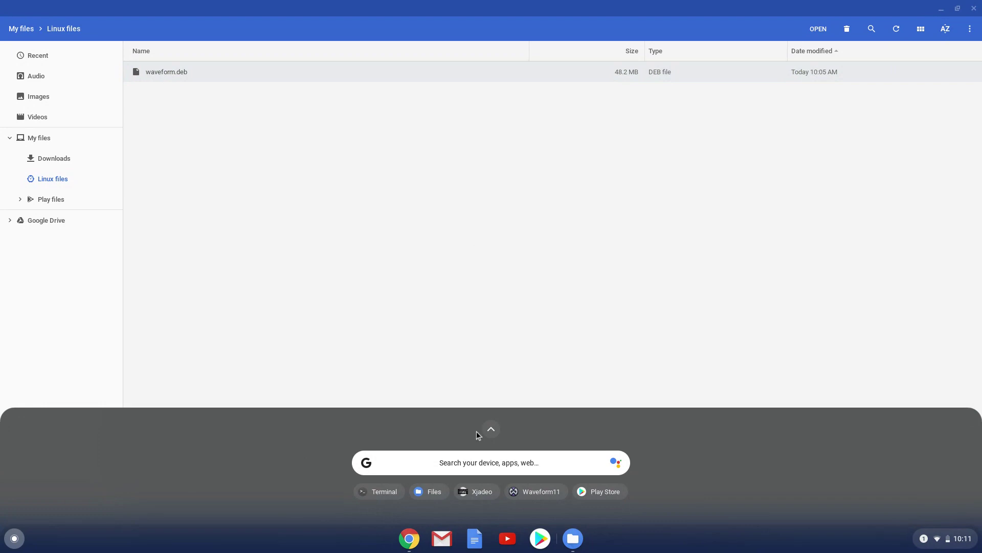
left_click(490, 431)
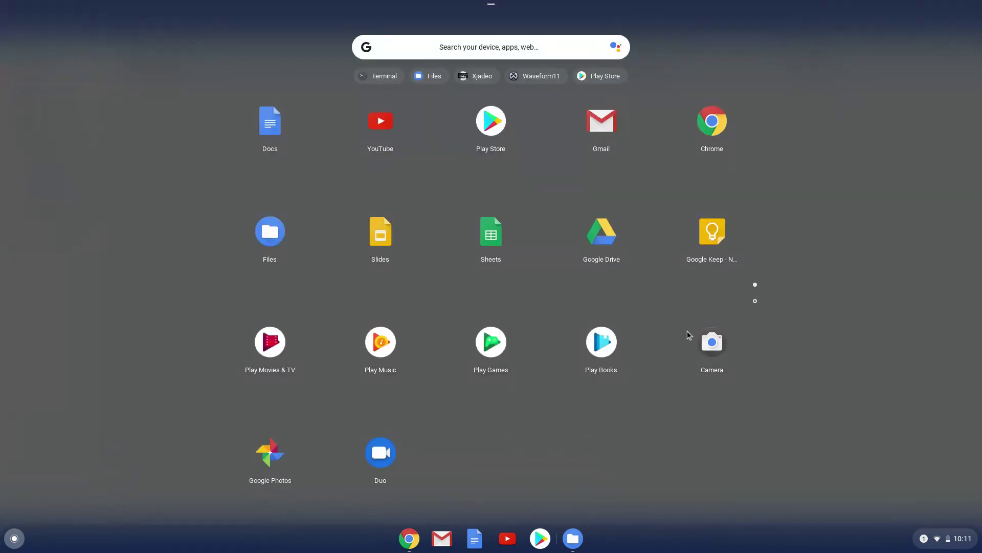
left_click(755, 301)
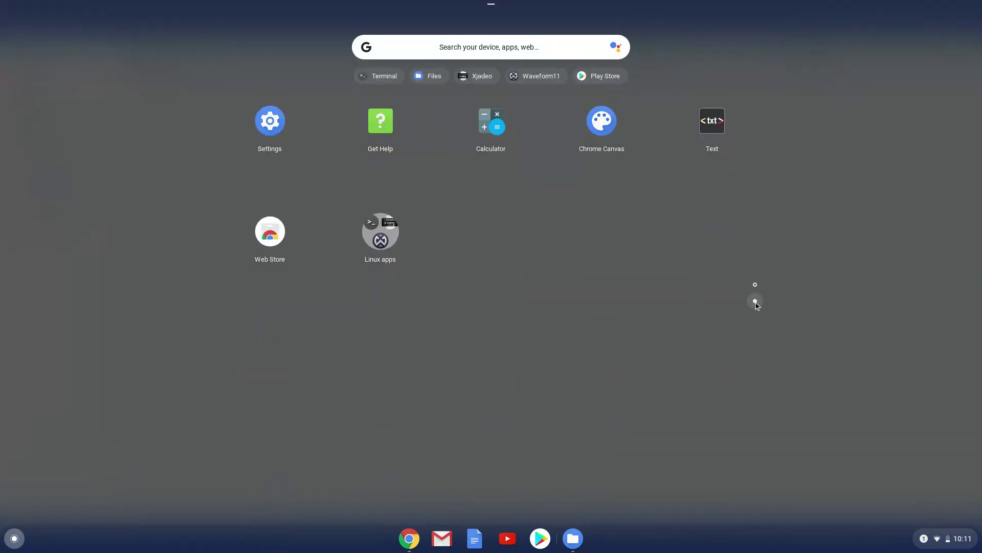
left_click(389, 237)
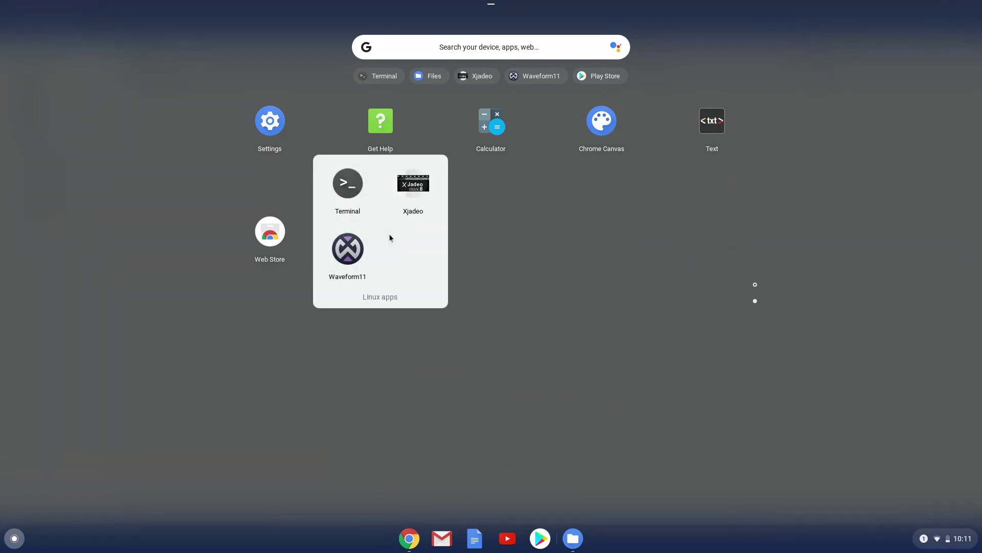
left_click(354, 246)
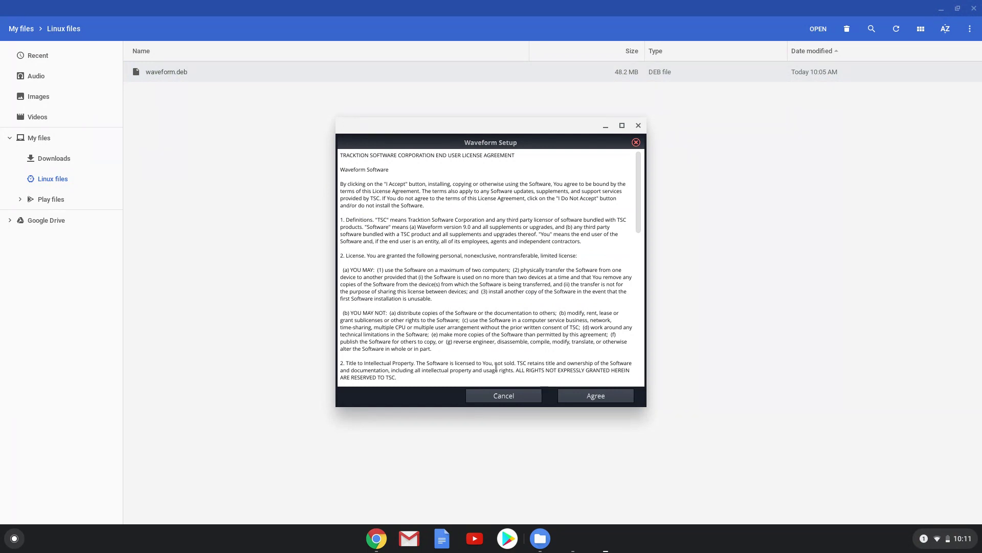
Agree to the Waveform license and confirm the Help Improve Waveform reporting choices
left_click(593, 397)
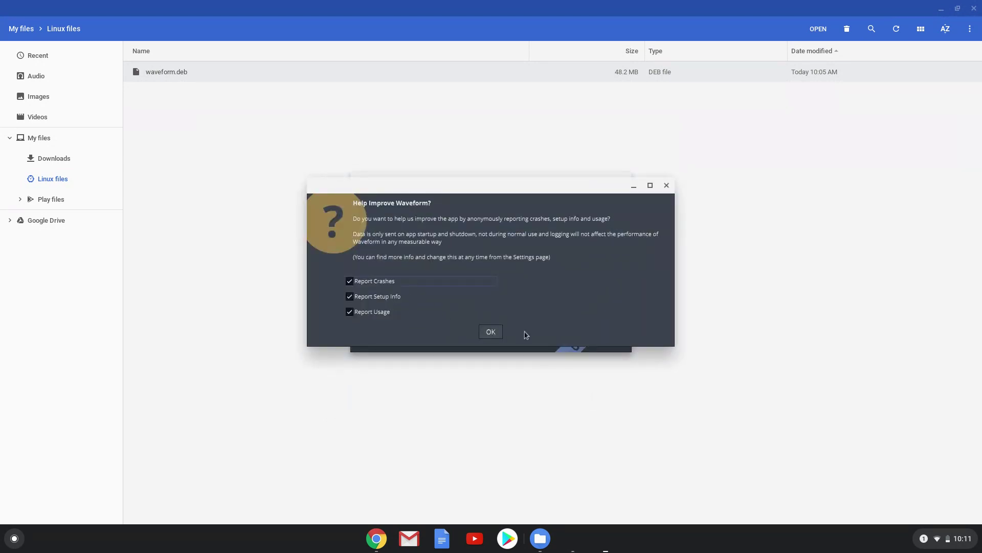
left_click(491, 332)
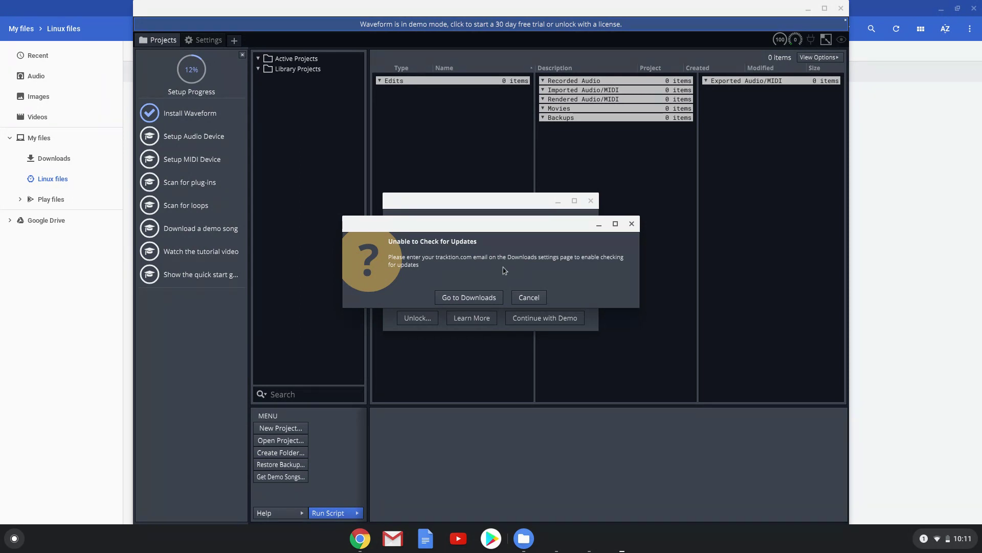
From Go to Downloads, unlock the Demo Mode dialog with the account's email and password, and register
left_click(470, 297)
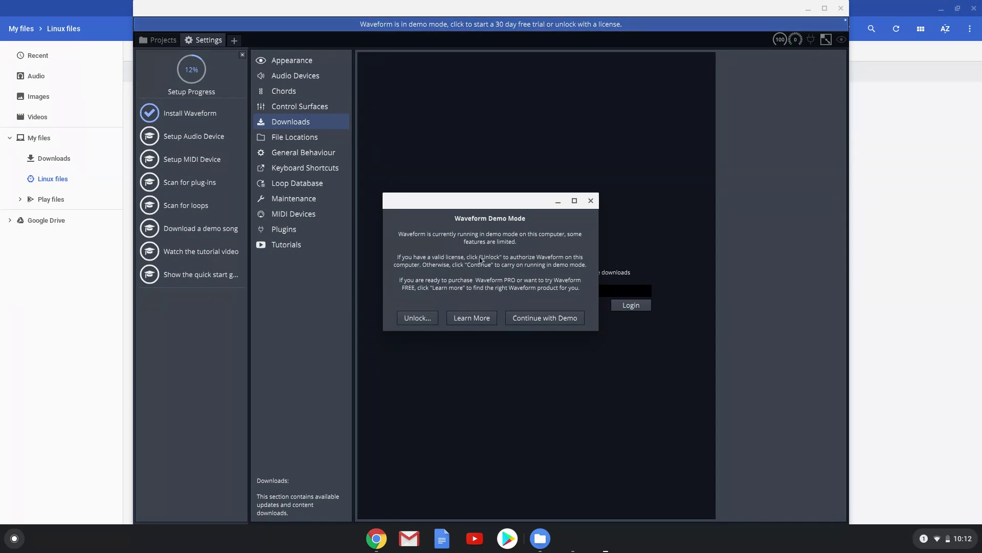
left_click(429, 317)
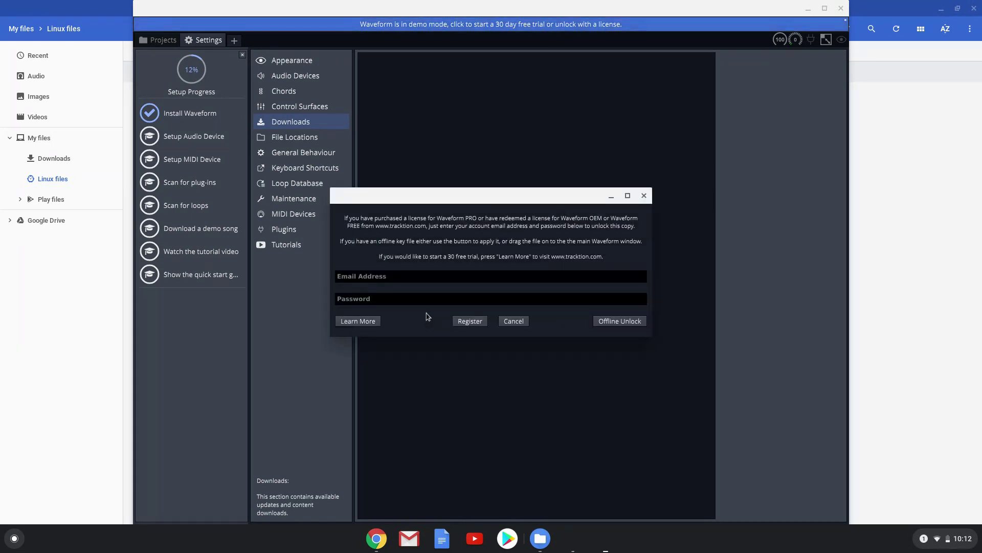
left_click(466, 322)
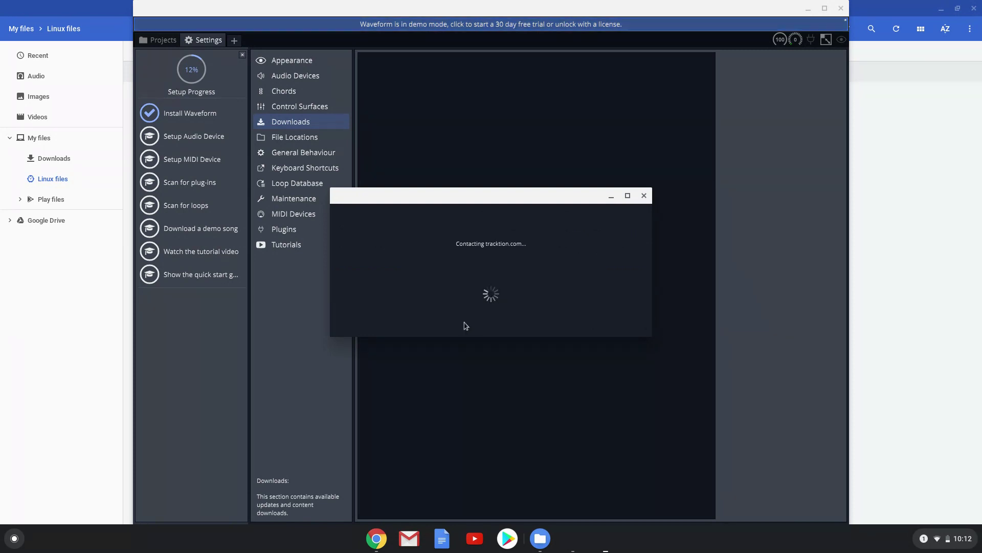